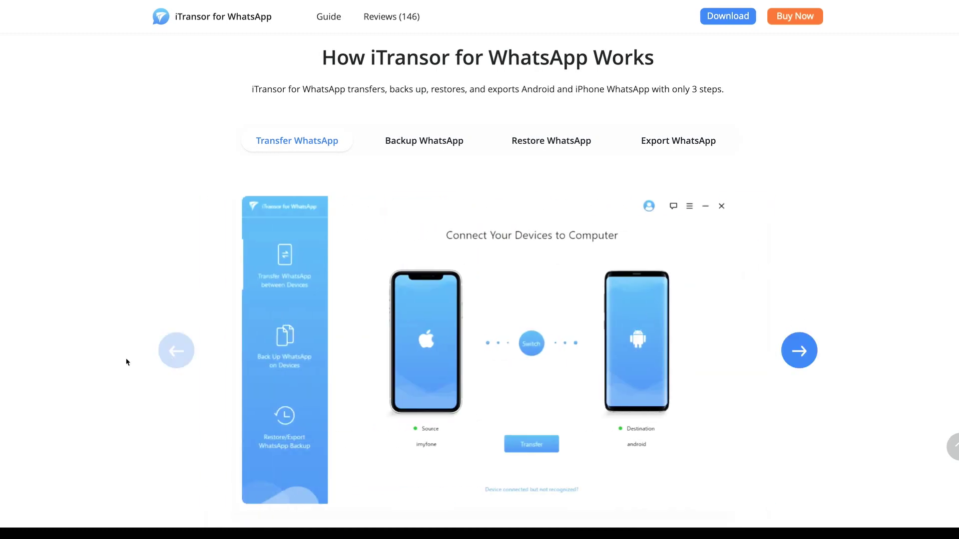
Step through the Backup, Restore and Export WhatsApp walkthroughs on the iMyFone site
click(421, 145)
scroll(568, 154, down, 1)
click(796, 293)
click(796, 293)
click(796, 293)
click(802, 296)
click(805, 297)
click(655, 89)
click(802, 303)
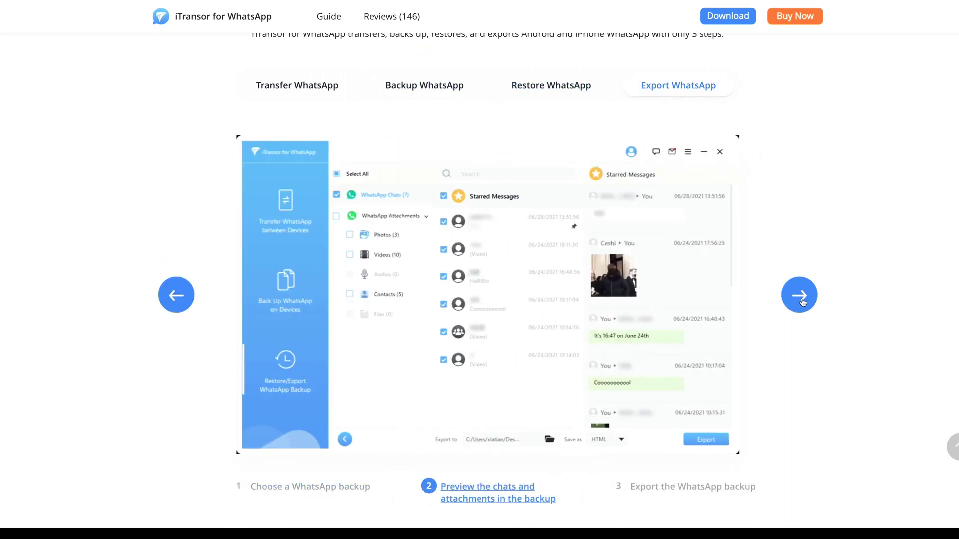
click(802, 303)
scroll(741, 344, down, 8)
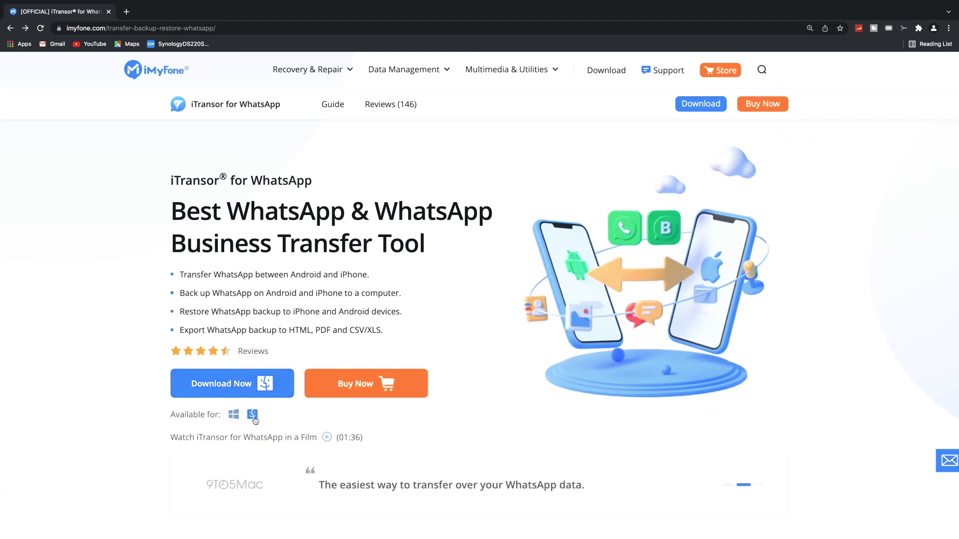
Download the Mac version of iTransor for WhatsApp and install it
click(227, 386)
scroll(503, 298, down, 9)
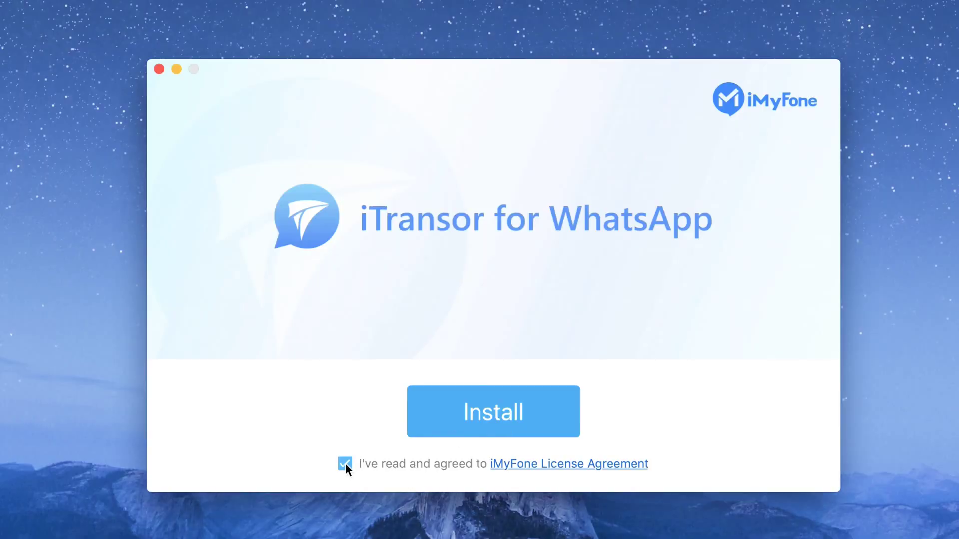
click(493, 412)
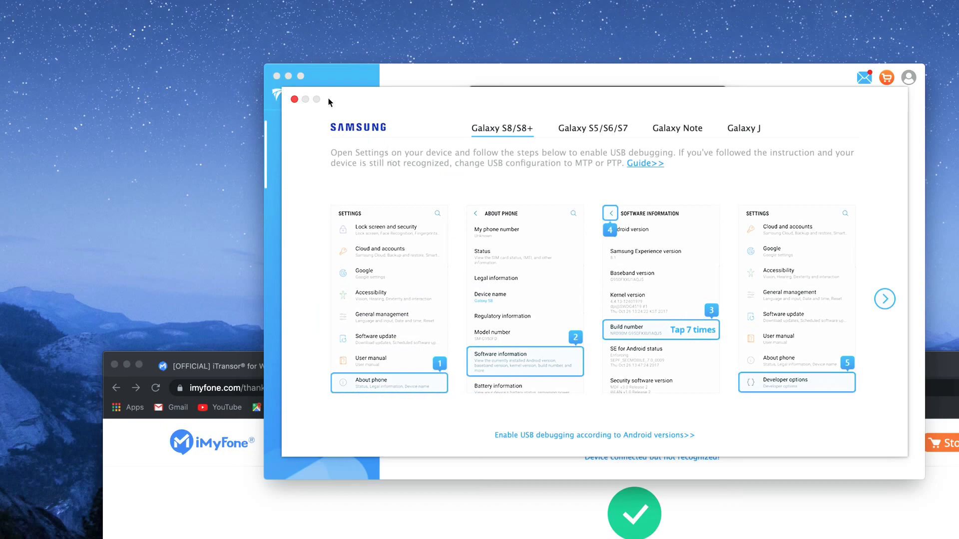
Dismiss the Samsung Galaxy S8 USB-debugging guide and the Message Center news window
drag(404, 99, 403, 154)
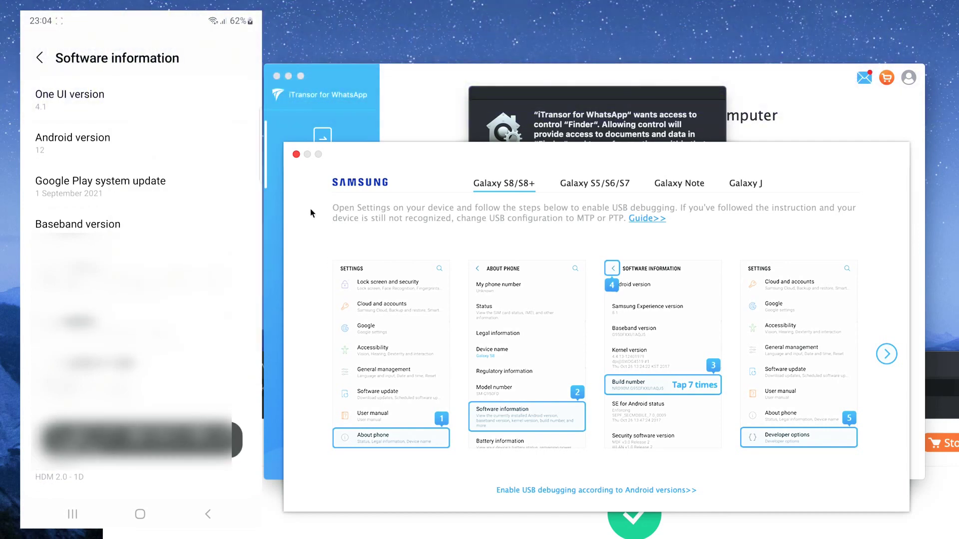
click(296, 154)
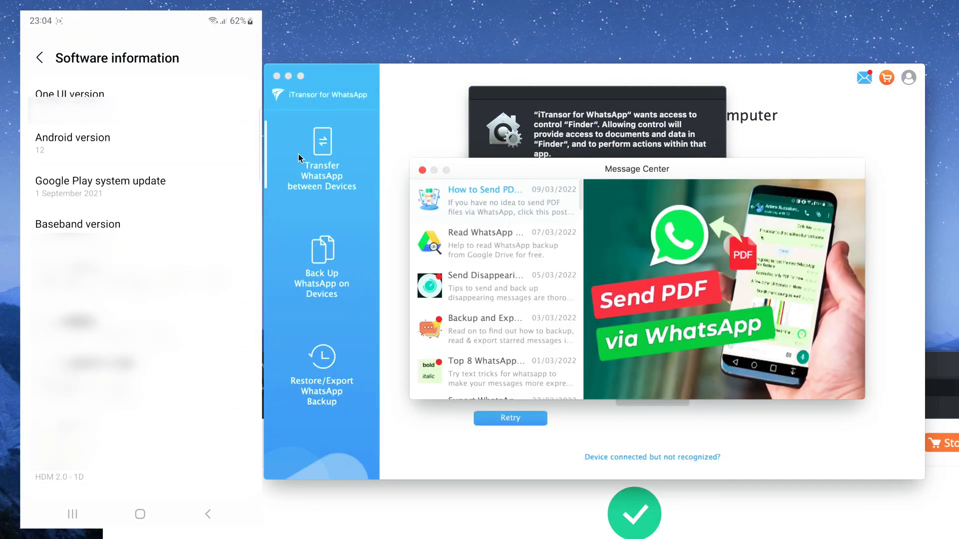
click(420, 169)
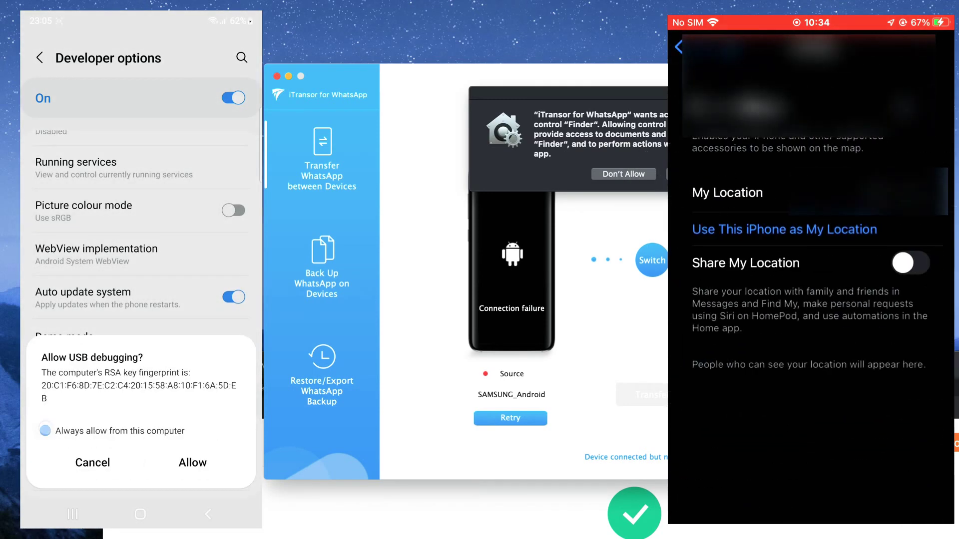
click(666, 175)
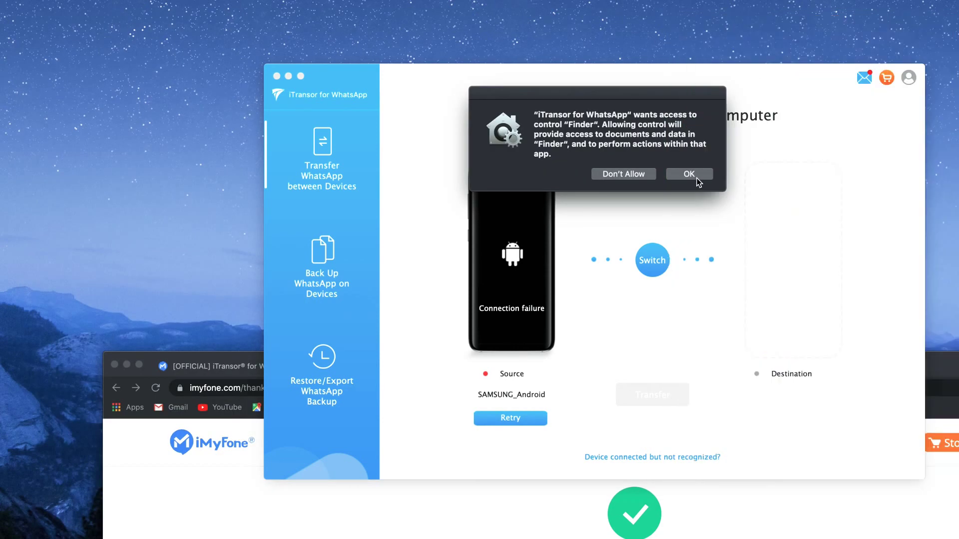
Grant iTransor Finder access and go back to Transfer WhatsApp between Devices
click(689, 173)
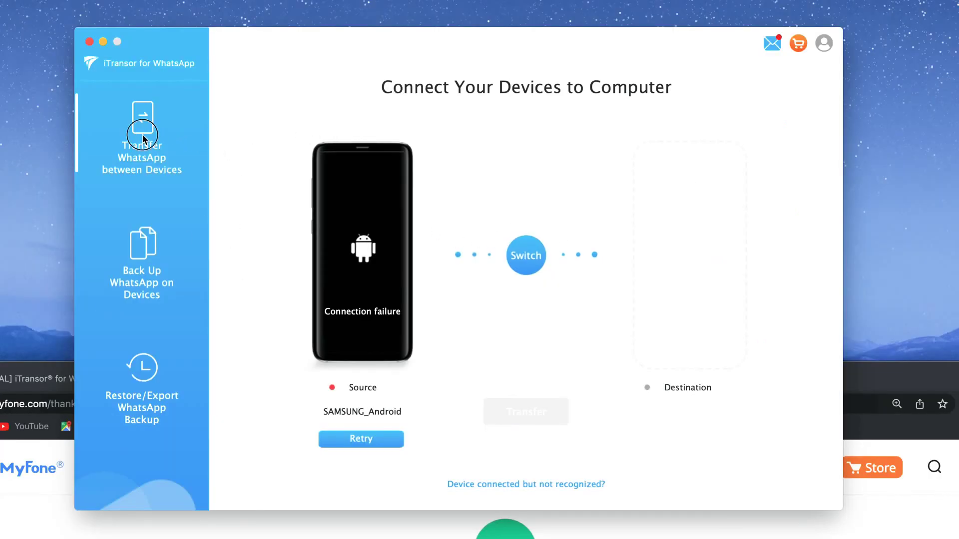
click(136, 270)
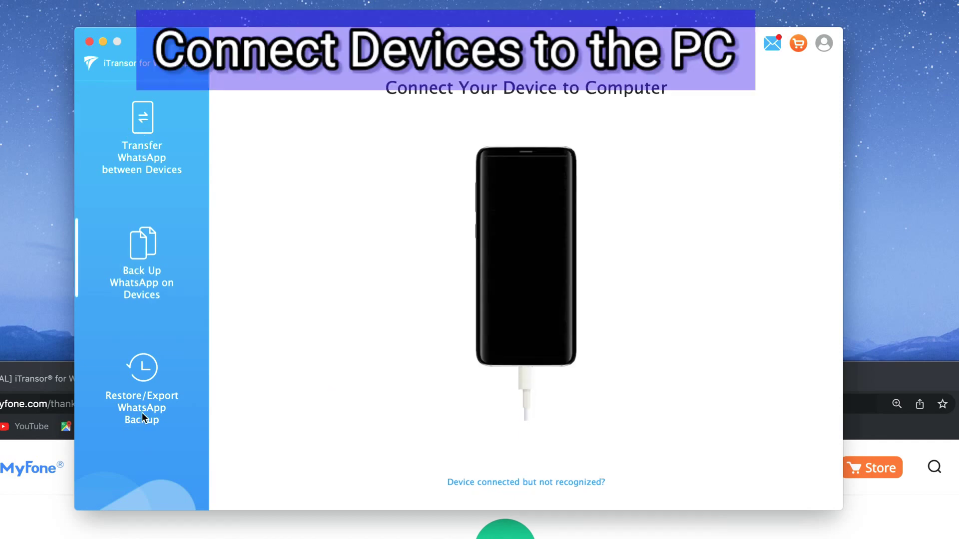
click(151, 180)
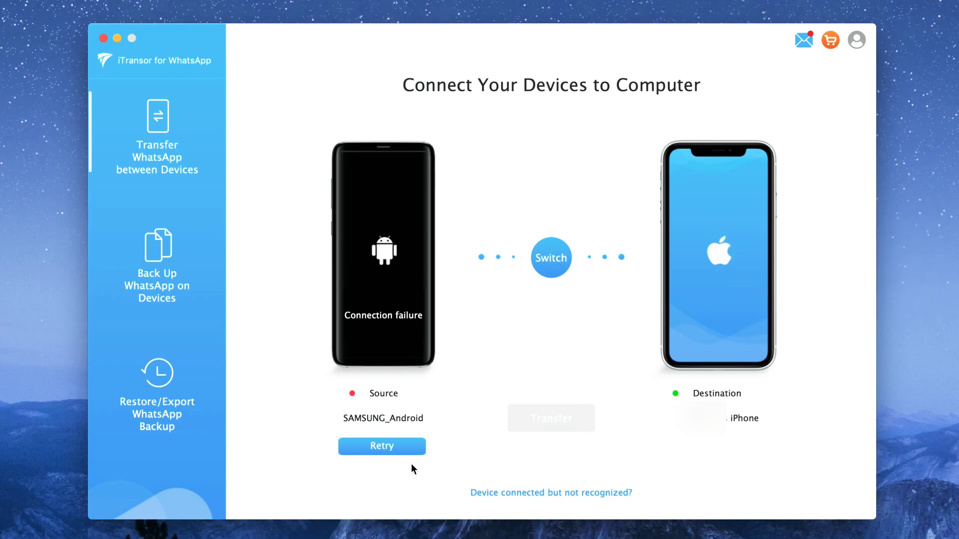
Retry the SAMSUNG_Android connection and start backing up that phone
click(344, 445)
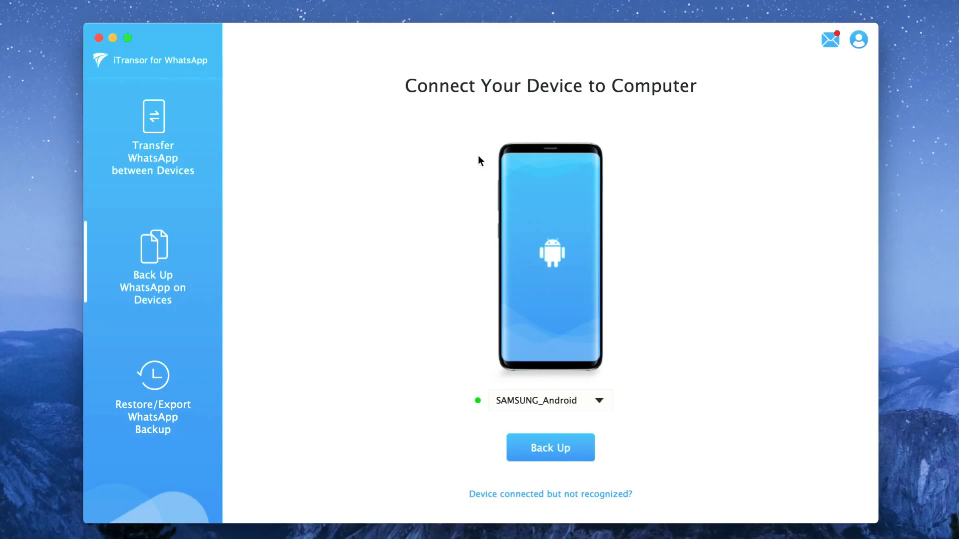
click(562, 452)
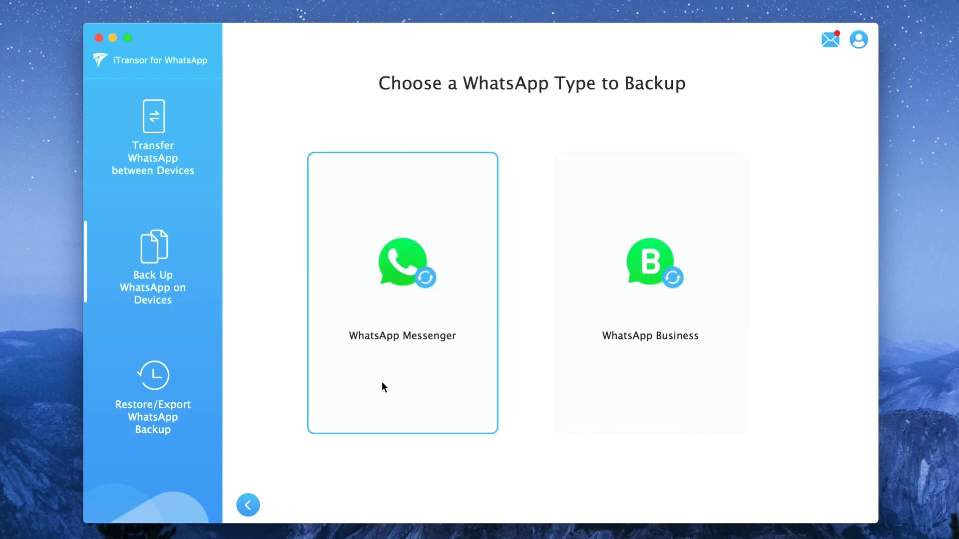
Back up WhatsApp Messenger from SAMSUNG_Android, confirming storage permission was granted on the phone
click(405, 358)
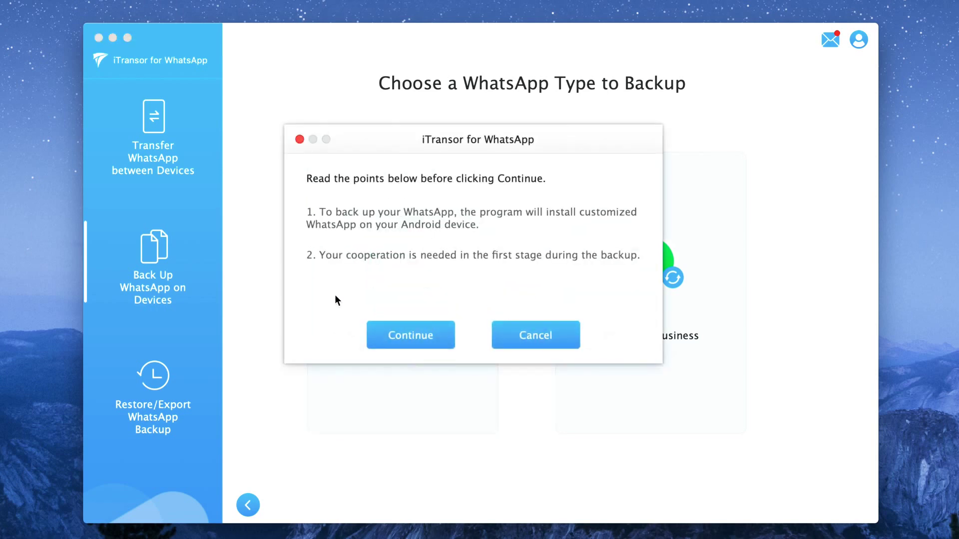
click(410, 340)
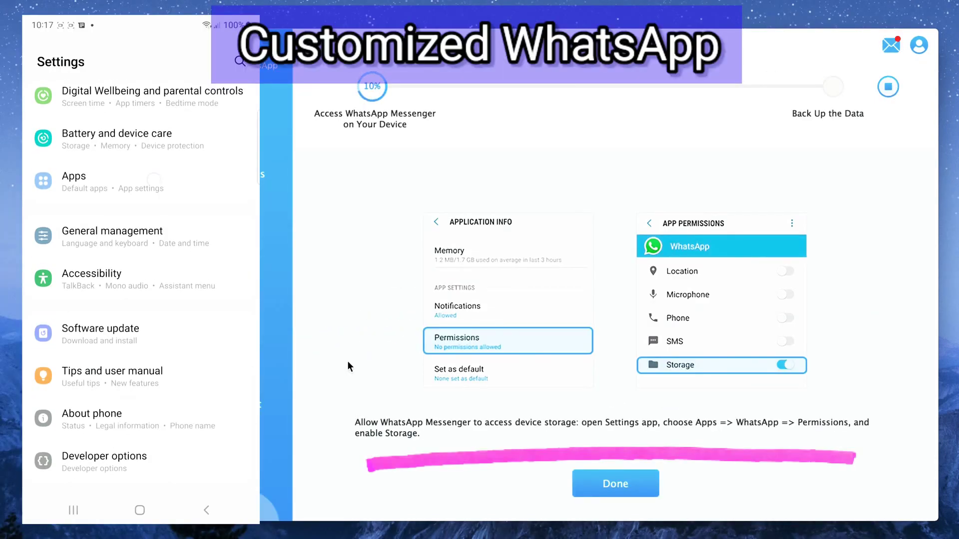
click(629, 482)
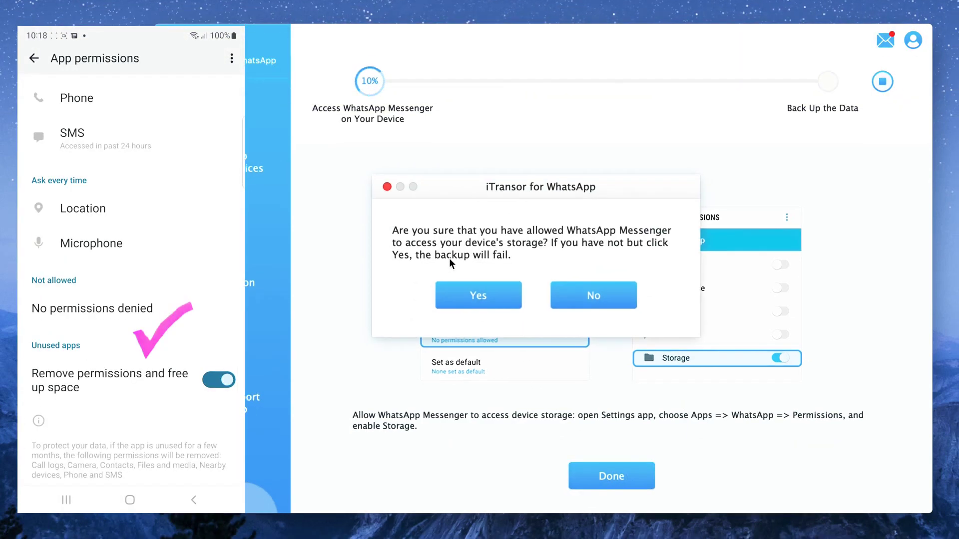
click(478, 298)
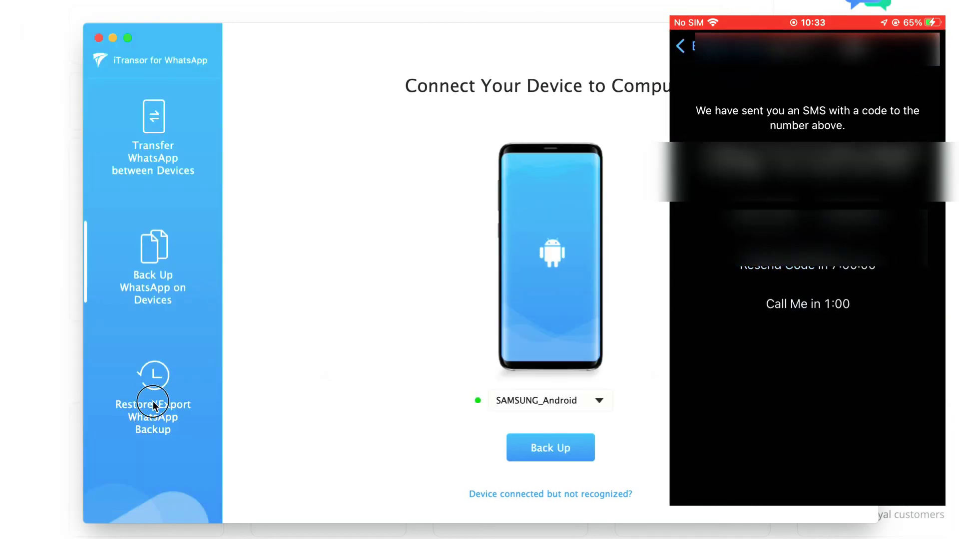
Choose a Samsung WhatsApp backup and set it to restore onto the connected iPhone
click(154, 405)
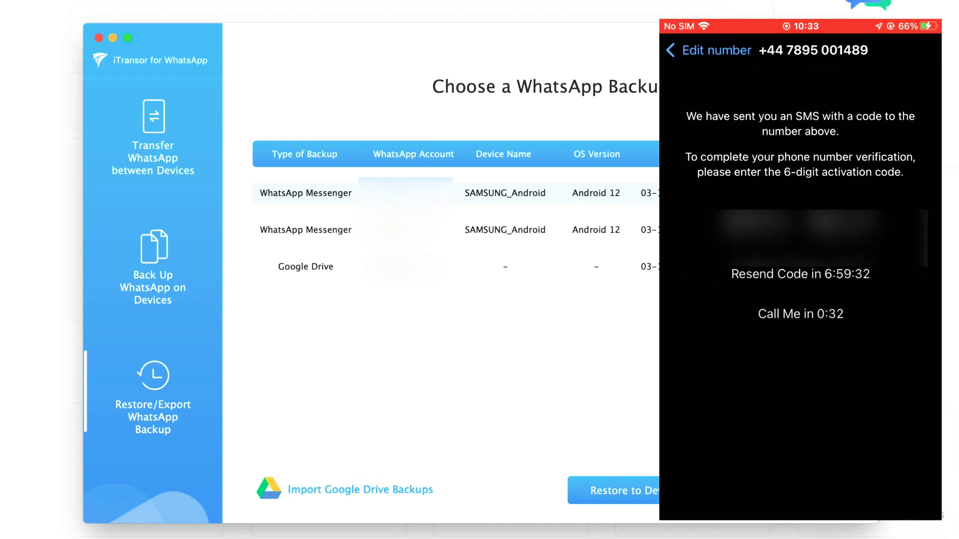
click(619, 487)
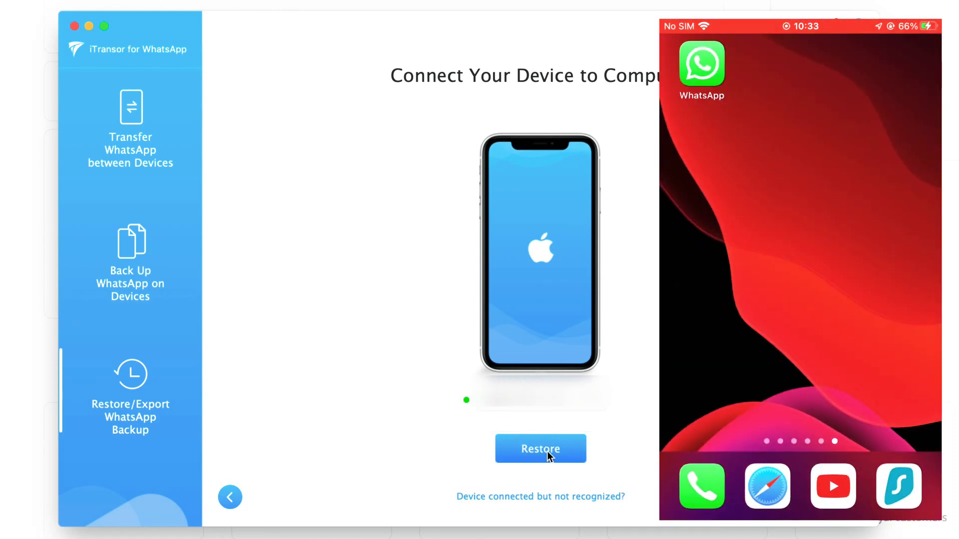
click(547, 451)
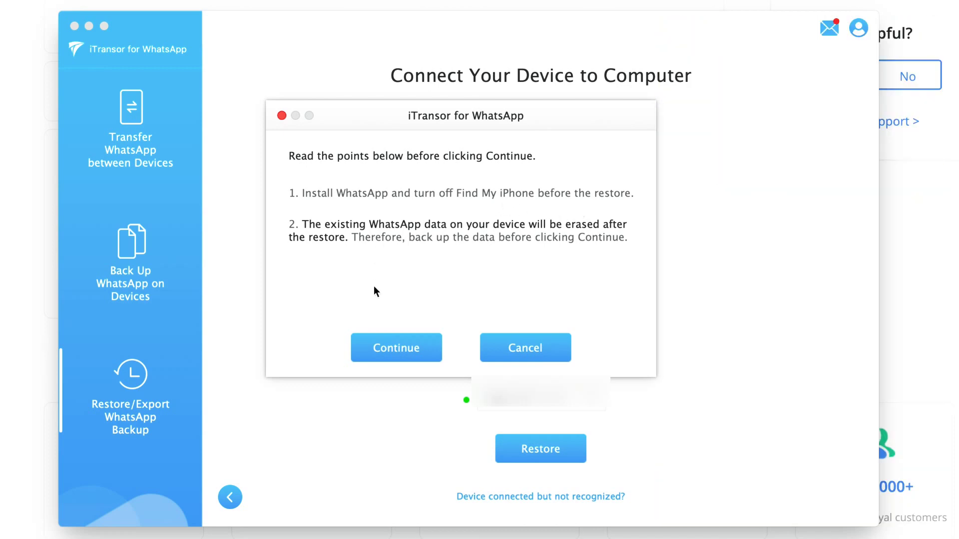
Accept the data-erase warning so the WhatsApp backup restores to the iPhone
click(394, 350)
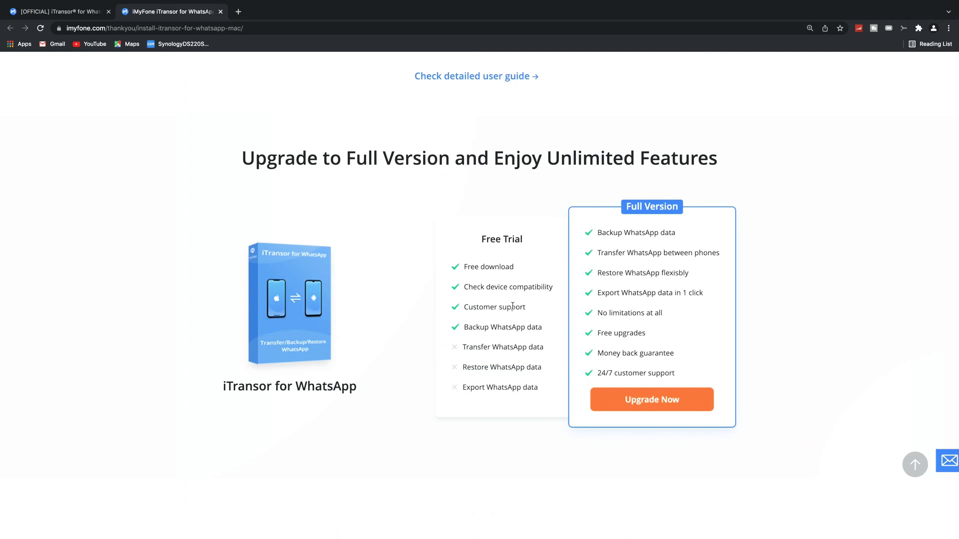
Scroll the iMyFone page to review the Mac plans: 1-Month $29.95, 1-Year $39.95
scroll(509, 353, down, 1)
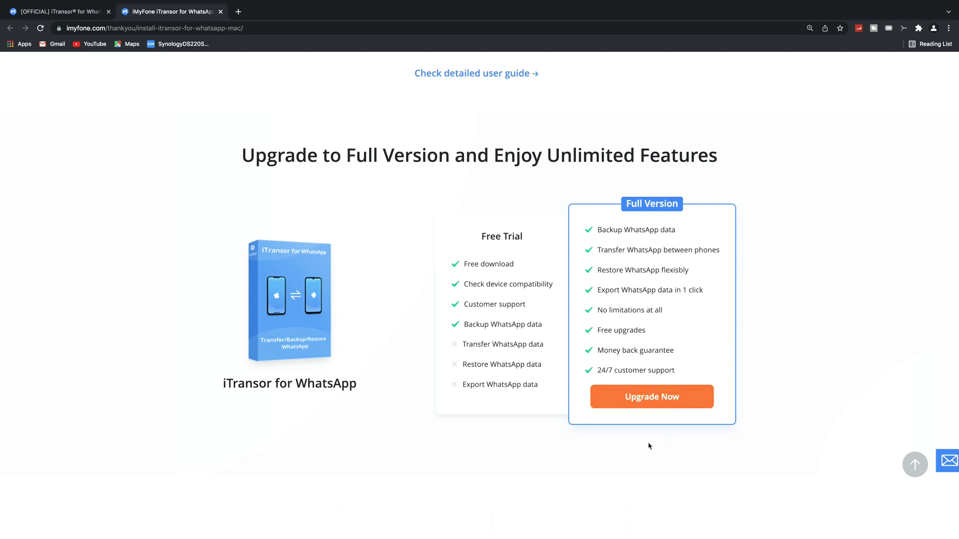
scroll(510, 269, up, 1)
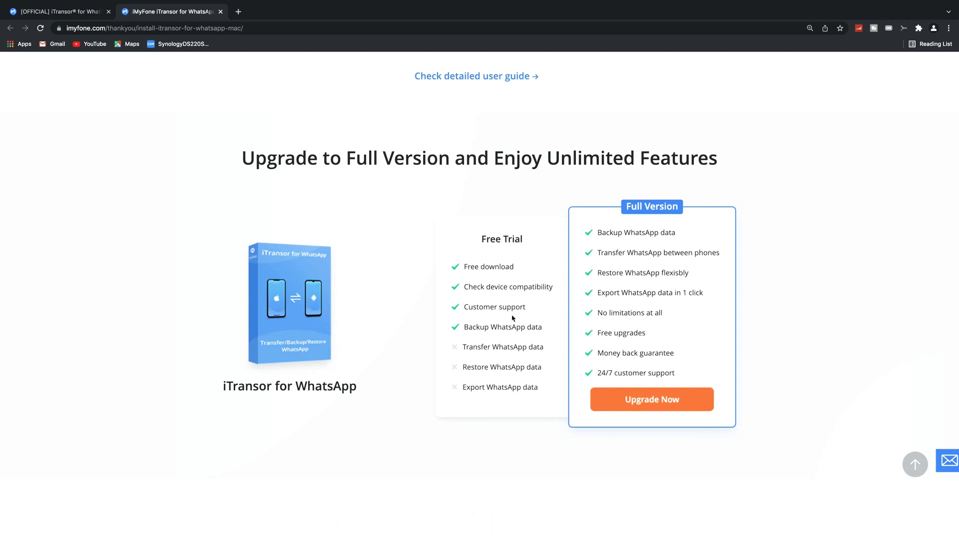
scroll(509, 350, down, 1)
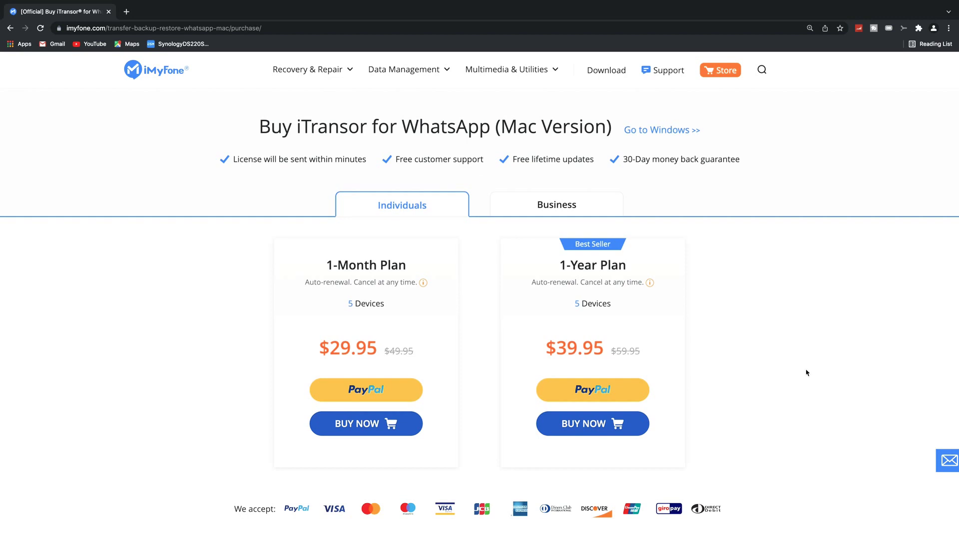
Start a Samsung-to-iPhone WhatsApp Messenger transfer, accepting the data warning
scroll(806, 373, down, 3)
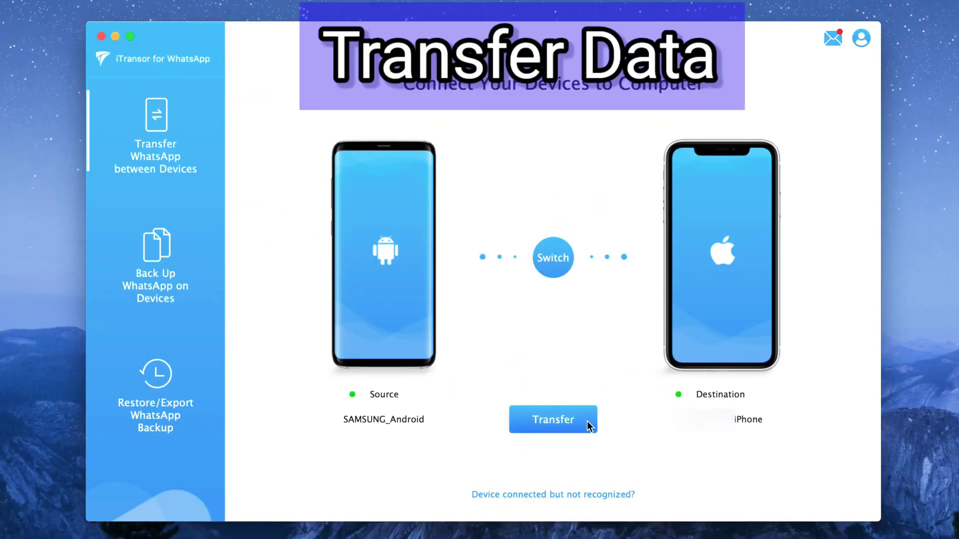
click(553, 425)
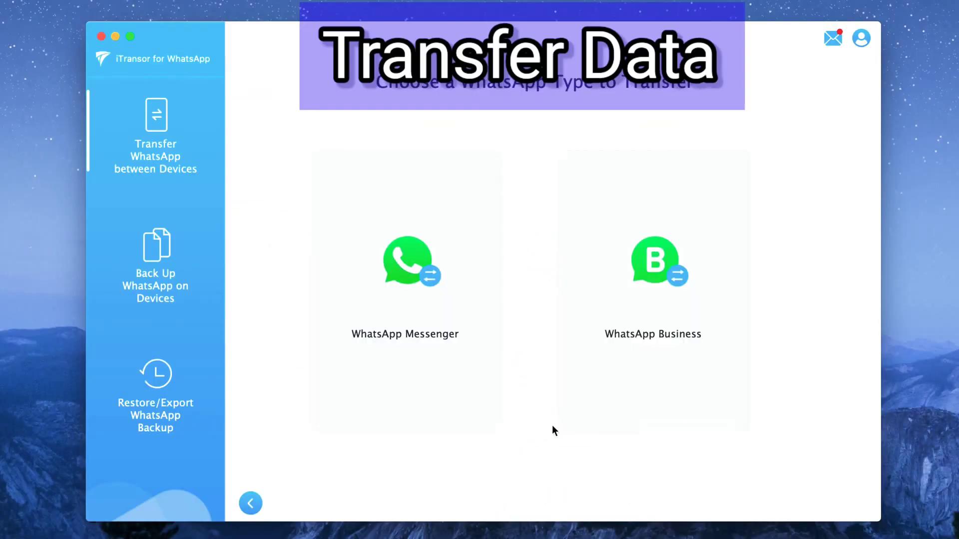
click(363, 320)
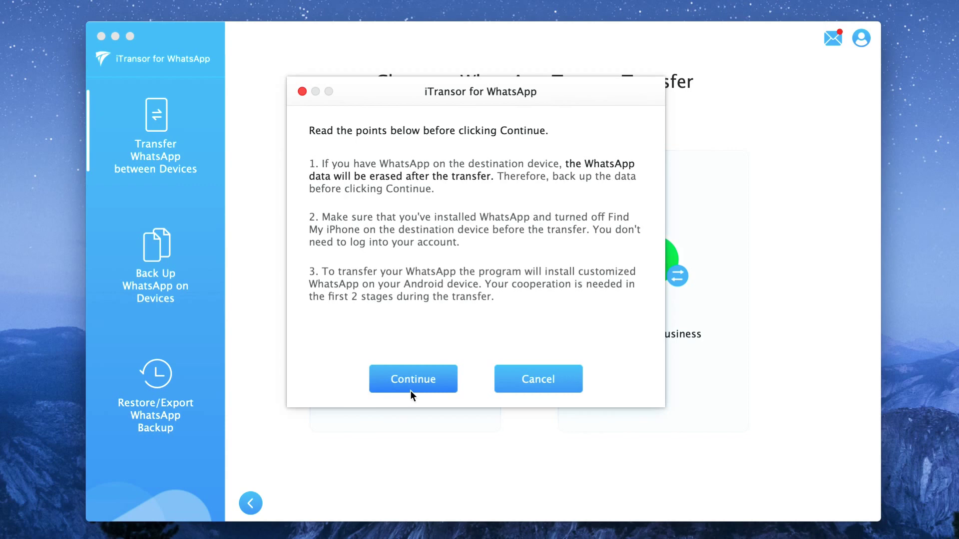
click(410, 380)
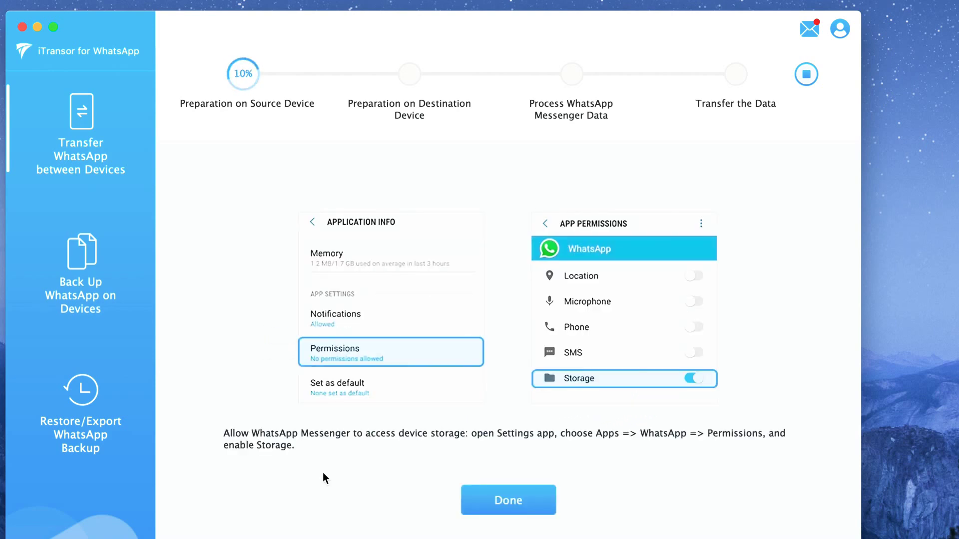
Confirm storage permission on the Samsung phone and complete the Messenger transfer through all four stages
click(517, 504)
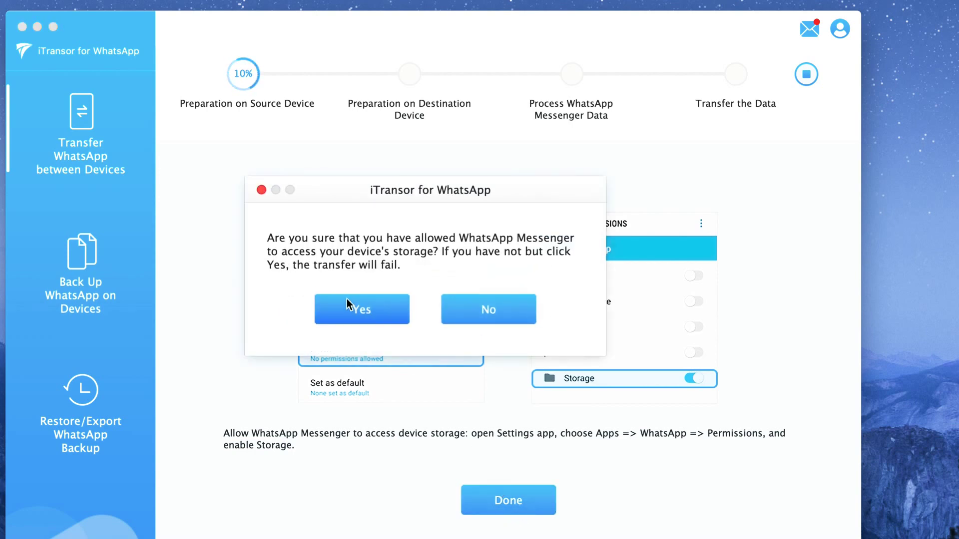
click(340, 315)
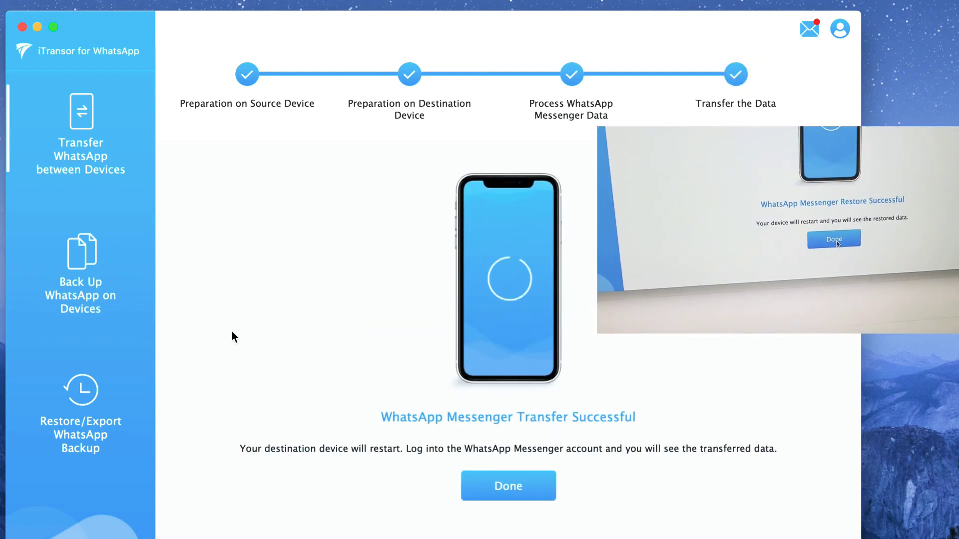
click(509, 489)
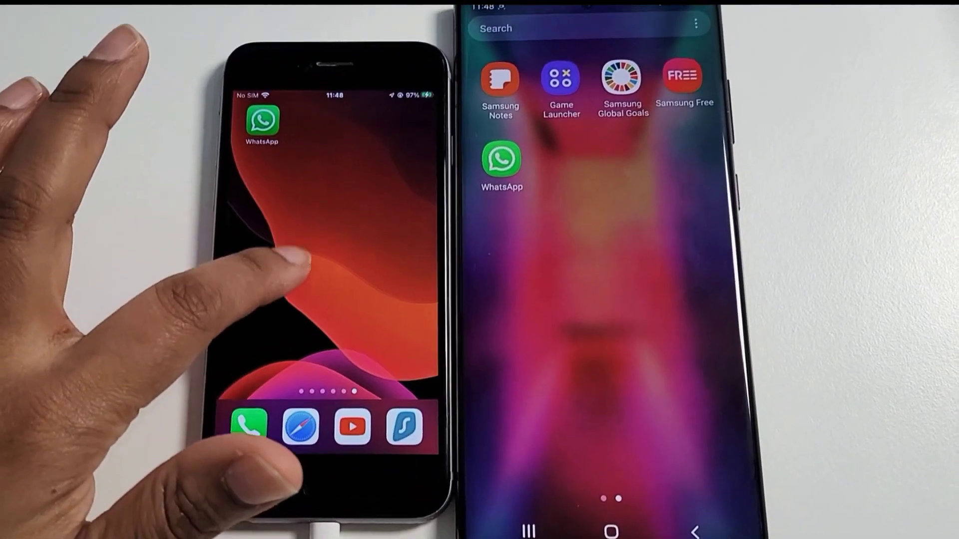
Open the food-photo chat in WhatsApp on both the Samsung and the iPhone to compare the photos
click(500, 159)
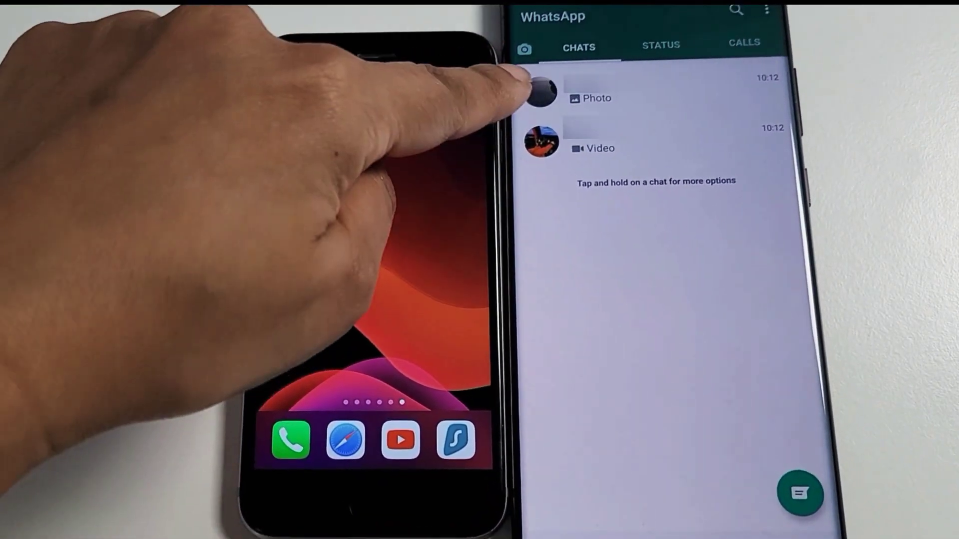
click(554, 86)
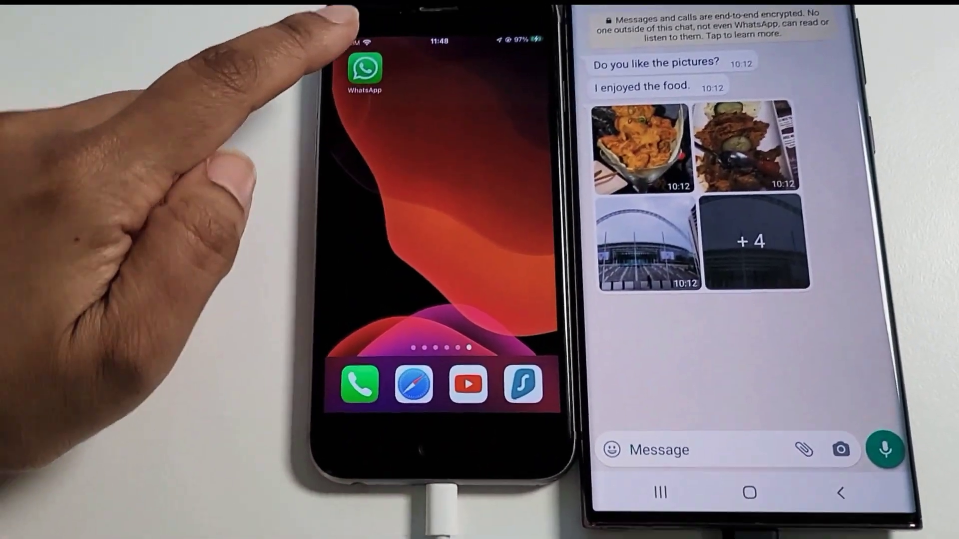
click(318, 74)
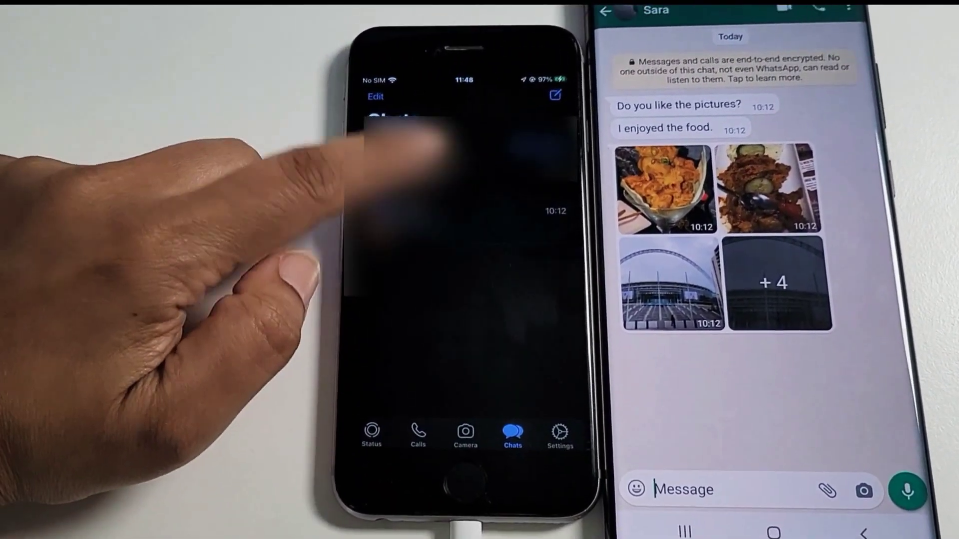
click(414, 142)
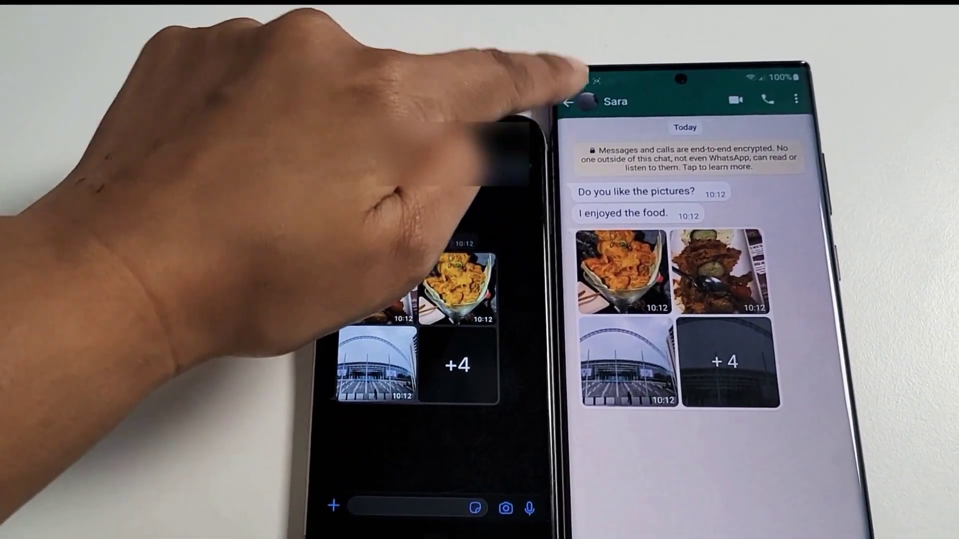
Open the birthday GIF chat on both phones and scroll through its media to confirm it matches
click(597, 88)
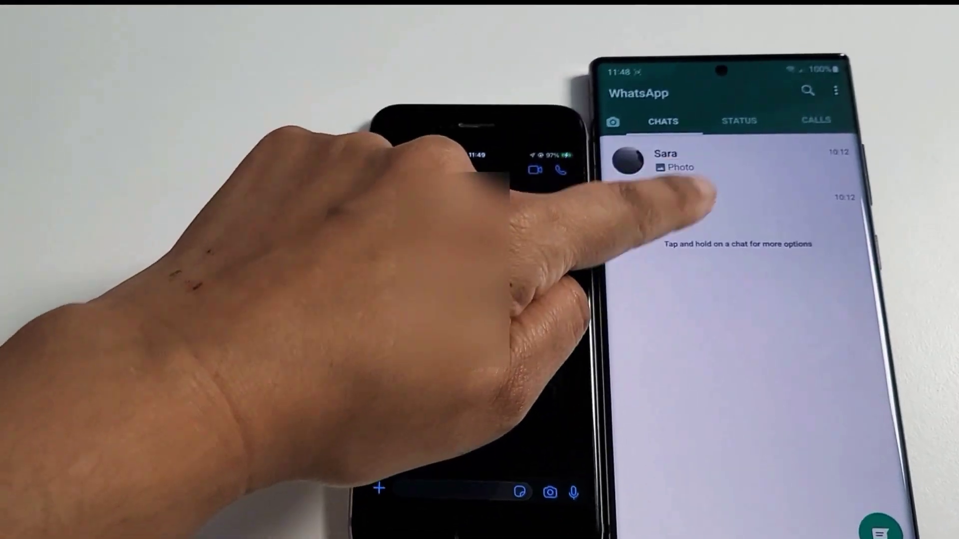
click(694, 205)
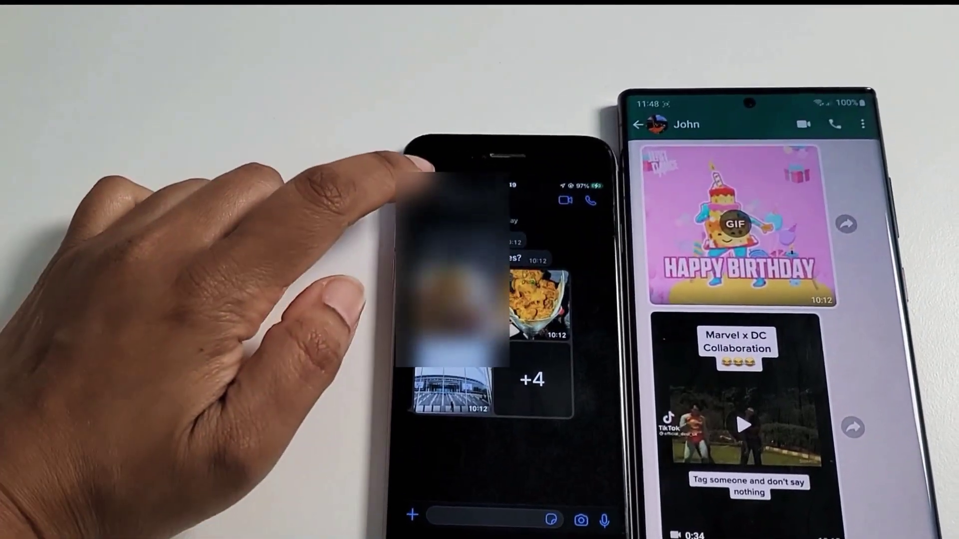
click(387, 170)
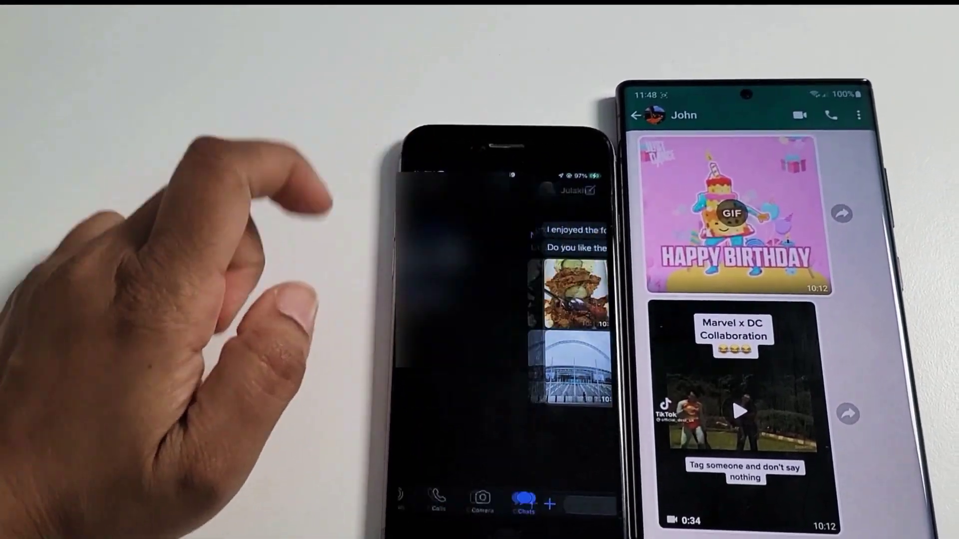
click(450, 230)
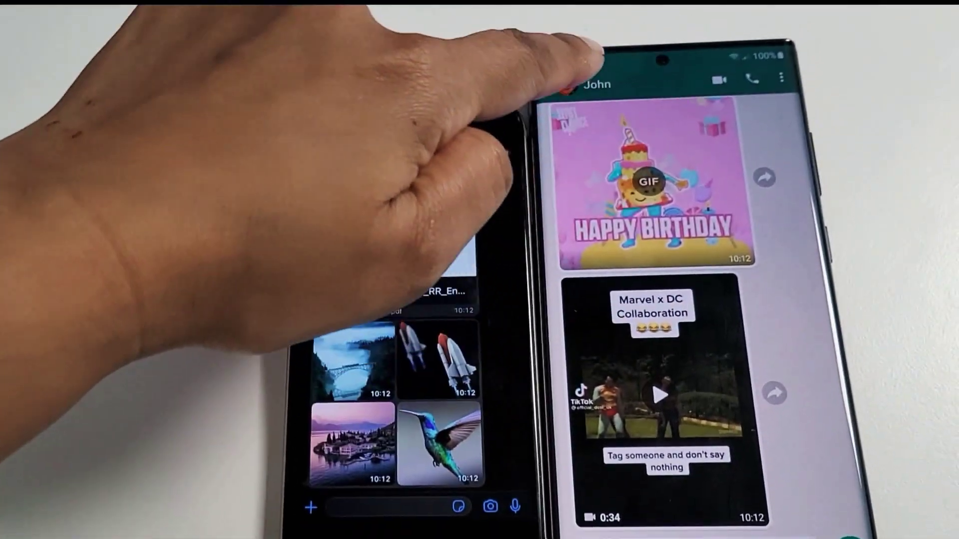
scroll(642, 321, up, 10)
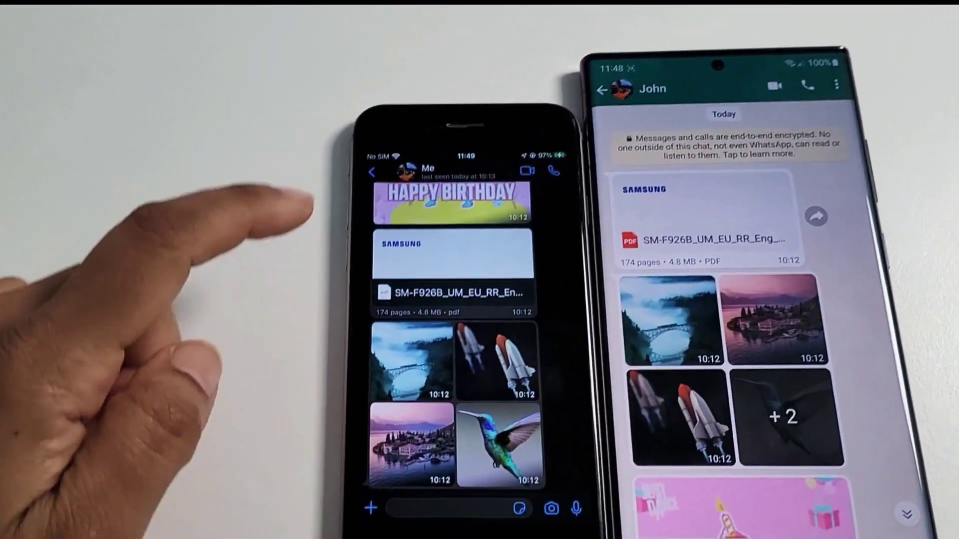
scroll(399, 250, up, 10)
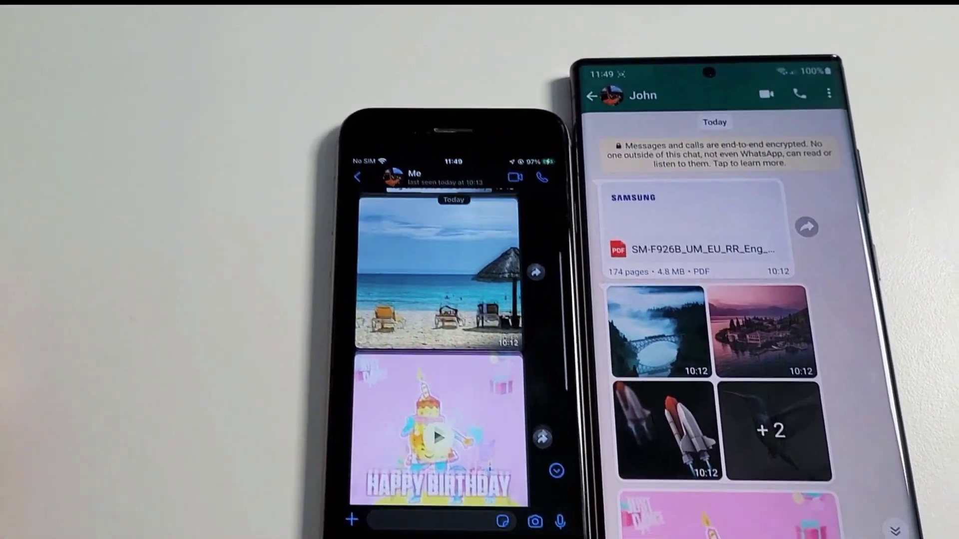